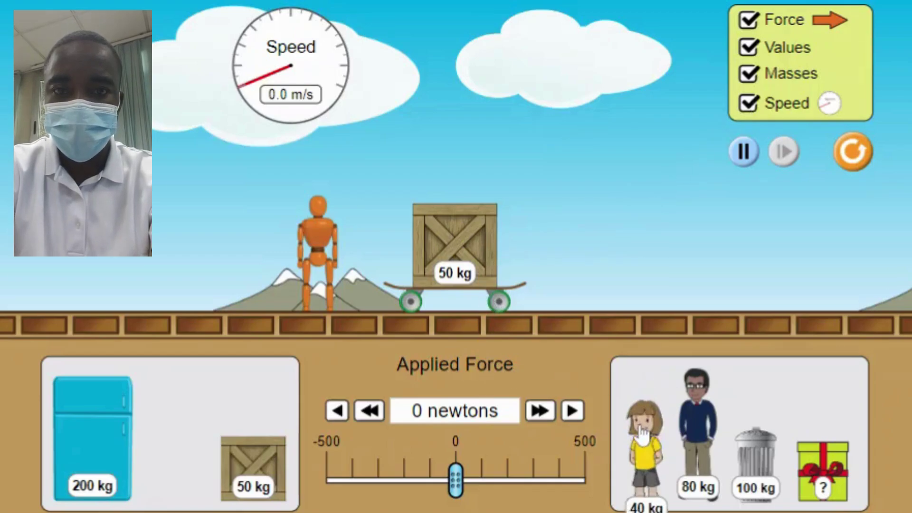
- Seat the 40 kg girl on the crate, push the cart to 25.8 m/s, then stack the mystery gift on her
left_click_drag(642, 435, 441, 107)
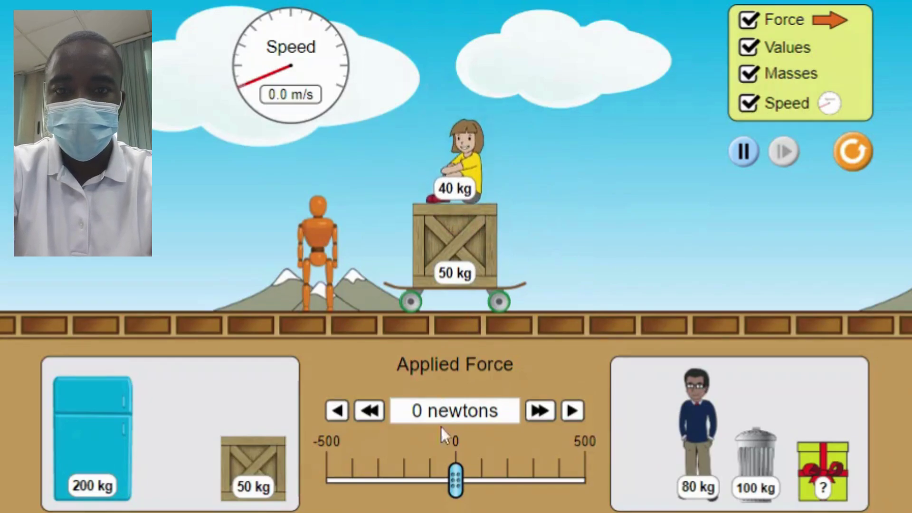
left_click_drag(458, 489, 540, 485)
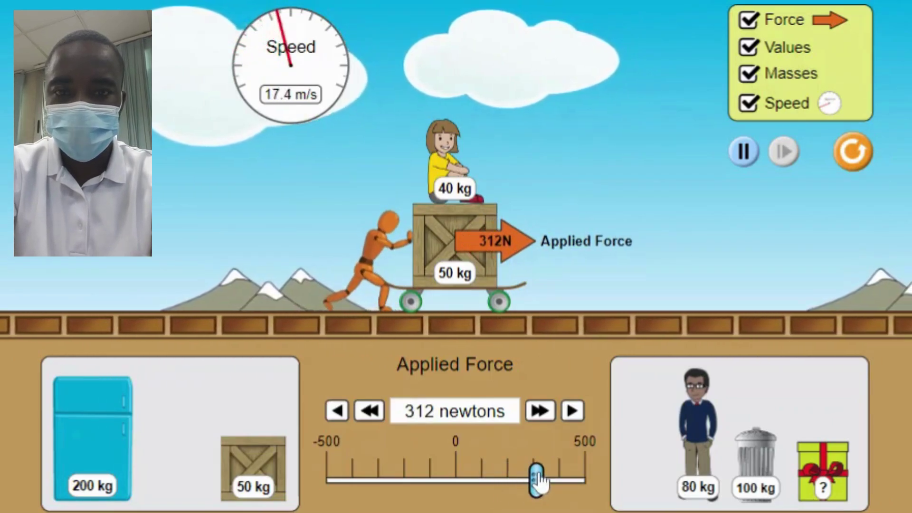
left_click_drag(537, 481, 459, 487)
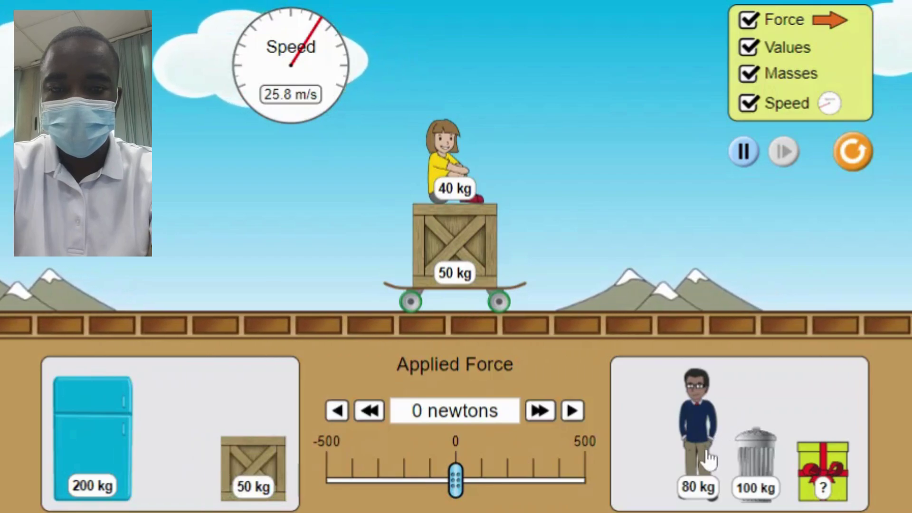
left_click_drag(826, 470, 450, 69)
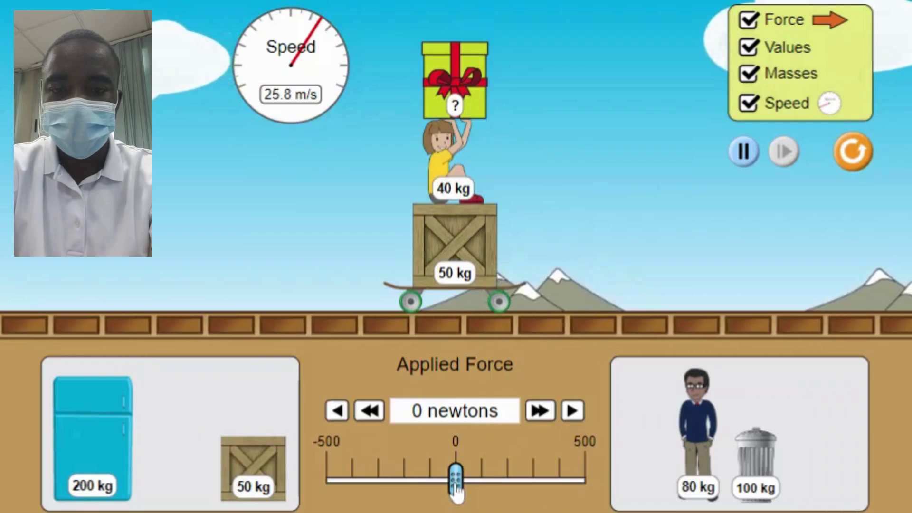
- Push the loaded cart at about 424 N until it nears 40.0 m/s, then return the force to 0
left_click_drag(456, 490, 566, 480)
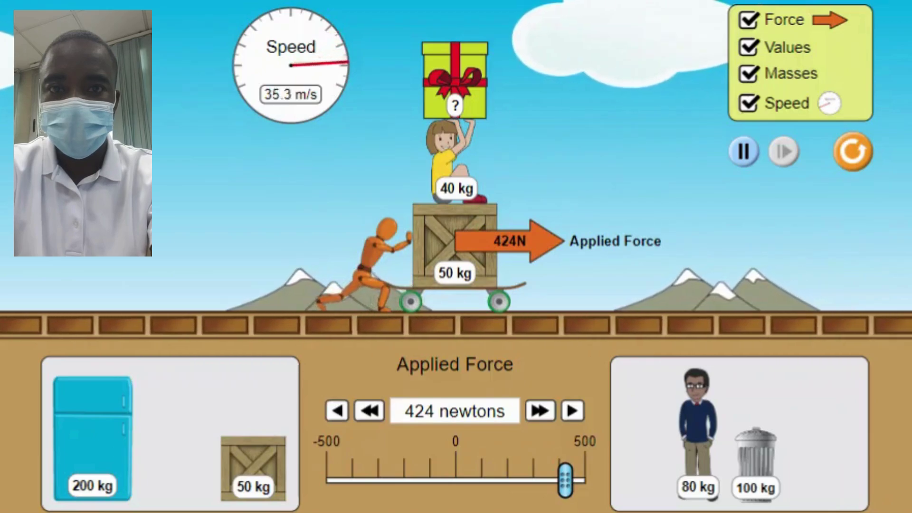
left_click_drag(566, 480, 540, 480)
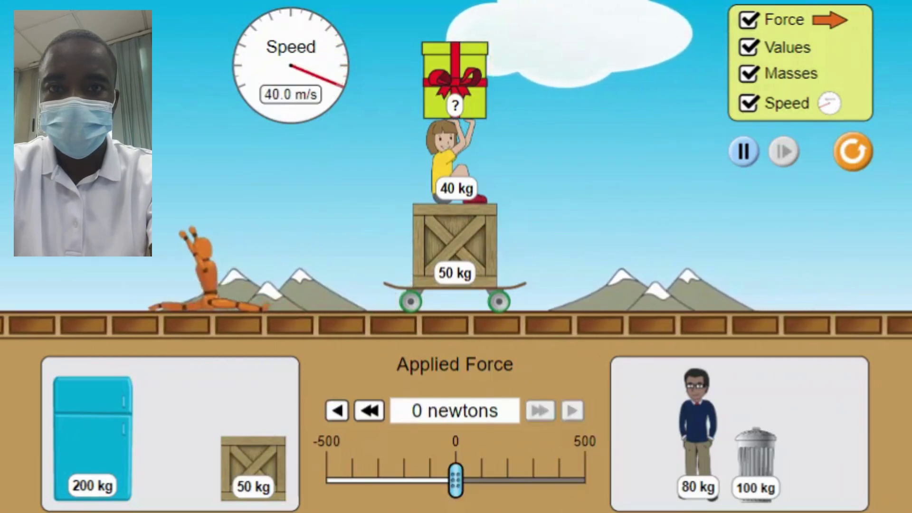
mouse_move(456, 480)
left_mouse_down()
mouse_move(442, 479)
mouse_move(456, 480)
left_mouse_up()
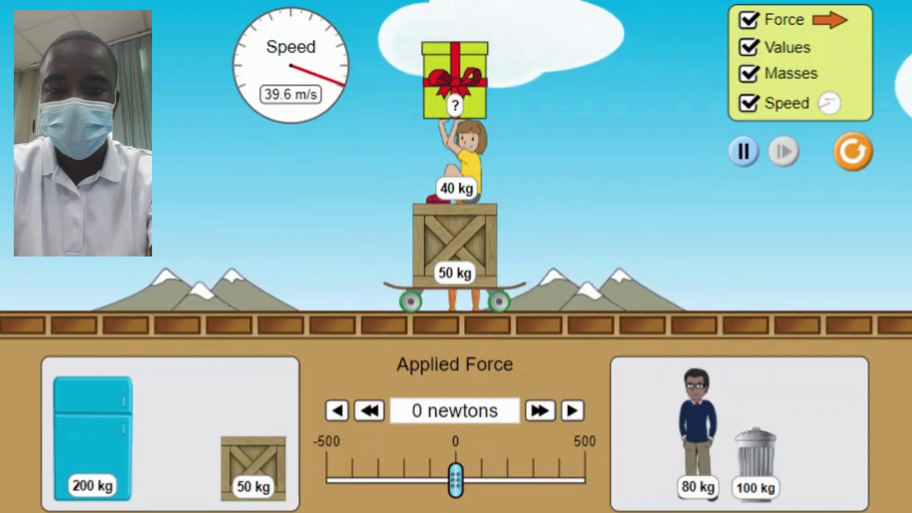
- Reset the simulation, show values, masses and speed, and stack the 200 kg fridge on the crate
left_click(851, 153)
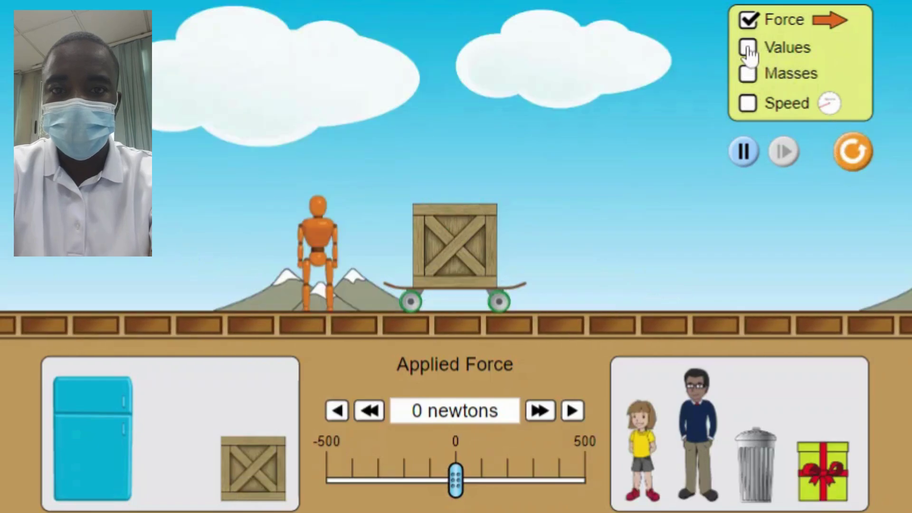
left_click(748, 76)
left_click(749, 104)
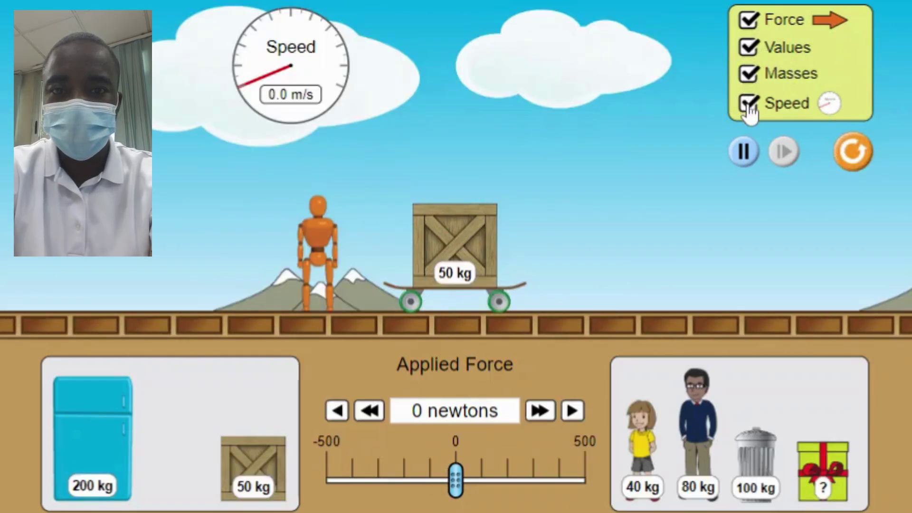
left_click_drag(107, 434, 228, 161)
left_click_drag(132, 383, 464, 112)
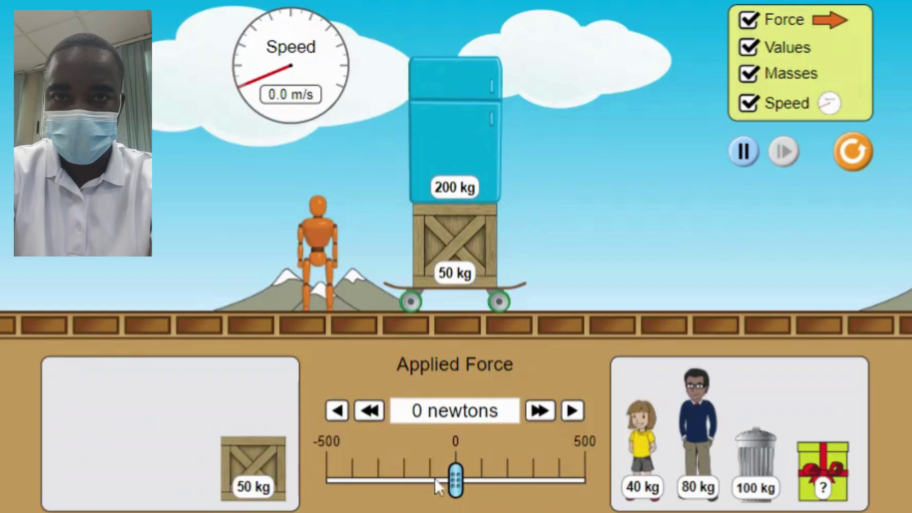
- Raise the forward push stepwise to 268 N, then ease it back to 0 at 19.2 m/s
left_click_drag(455, 479, 480, 480)
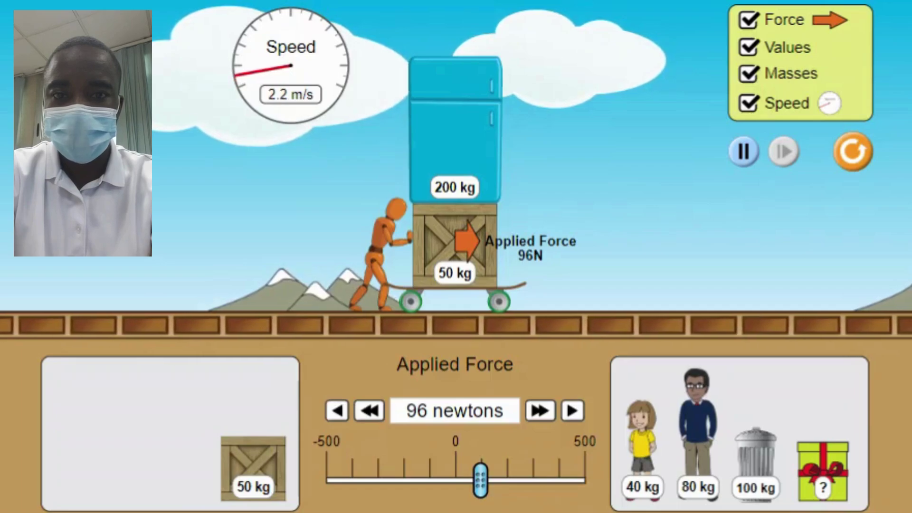
left_click_drag(481, 478, 486, 479)
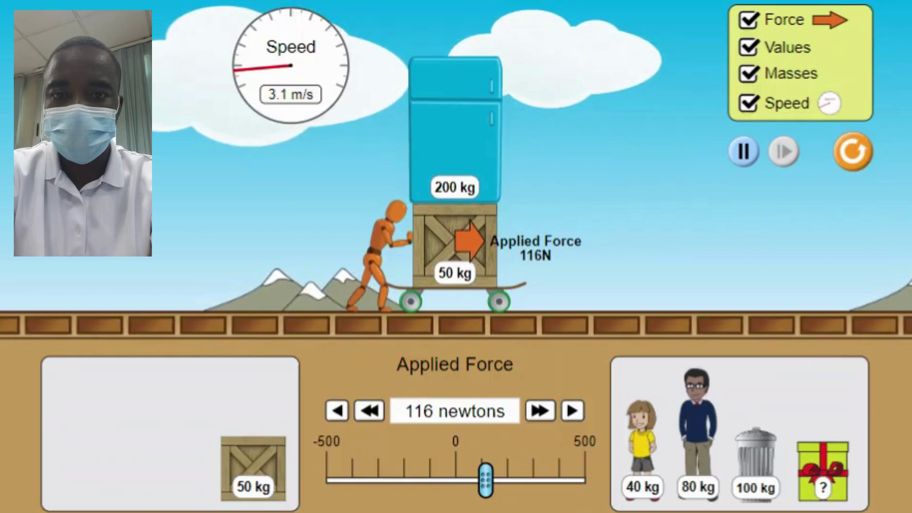
left_click_drag(486, 479, 496, 478)
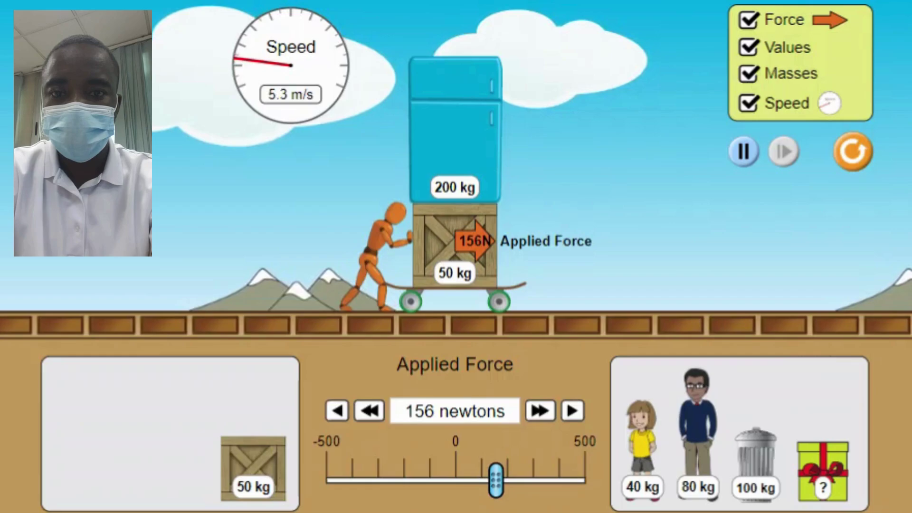
left_click_drag(496, 478, 517, 479)
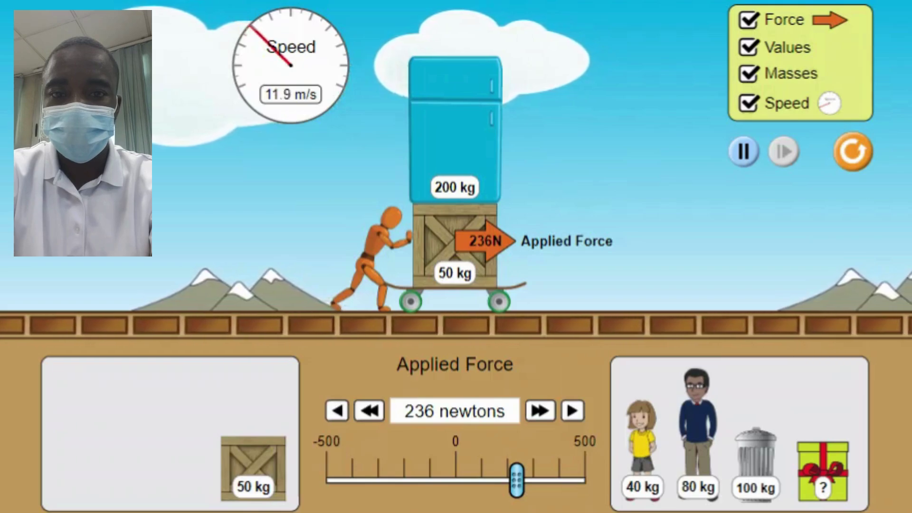
left_click_drag(517, 479, 525, 479)
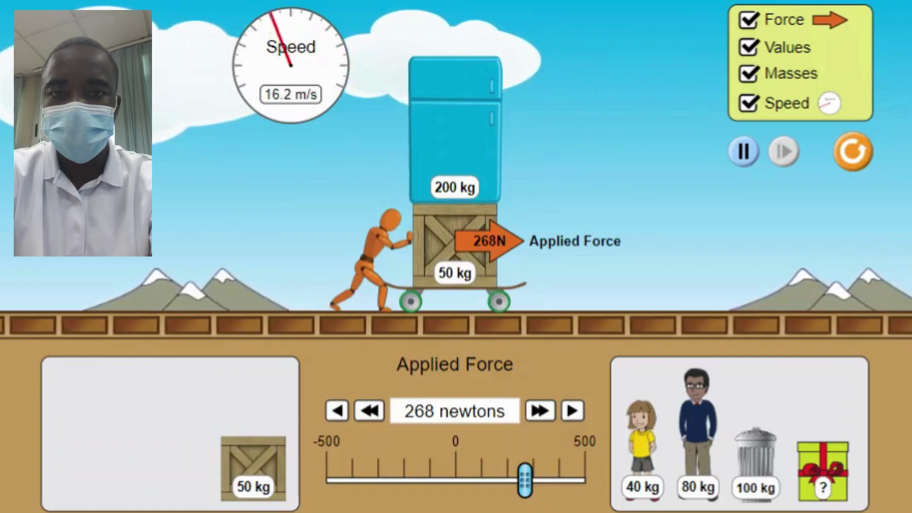
left_click_drag(525, 479, 455, 480)
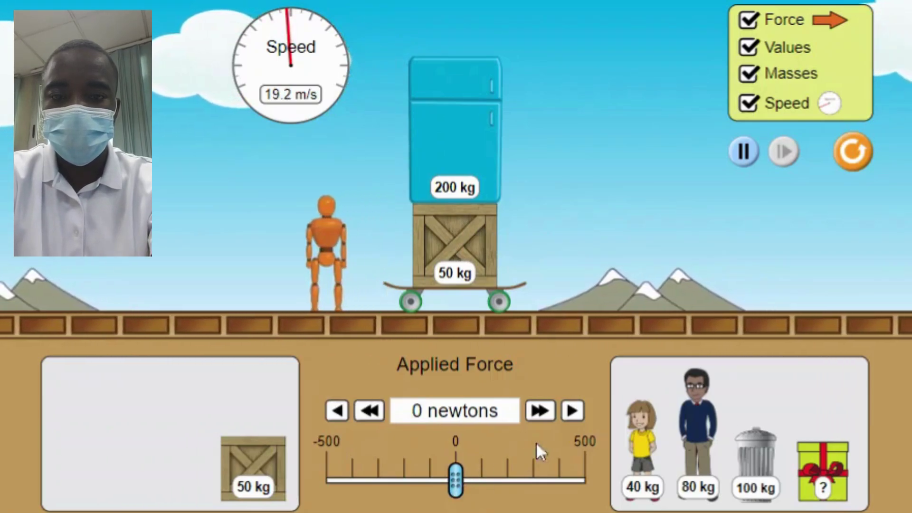
- Stack a second 50 kg crate on top, push backward up to -500 N, then ease to a 24 N forward push
left_click_drag(268, 468, 456, 16)
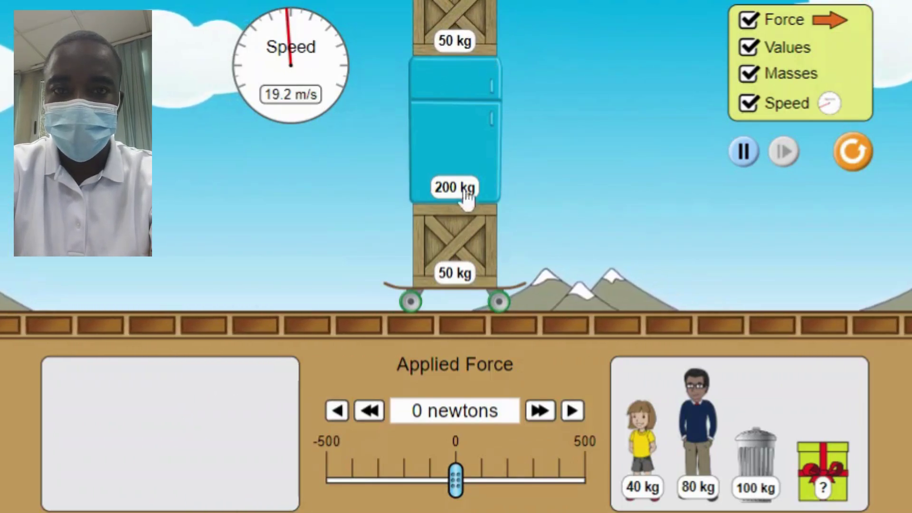
left_click_drag(455, 480, 343, 480)
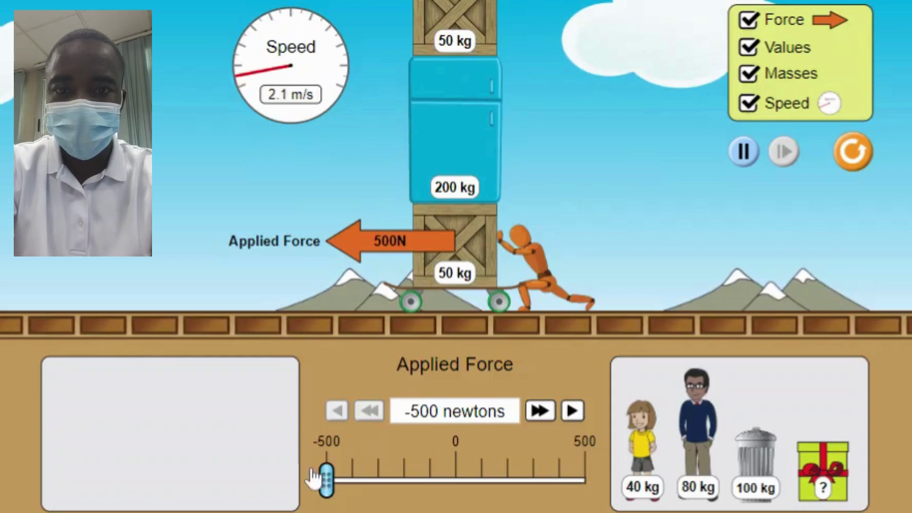
left_click_drag(322, 479, 430, 487)
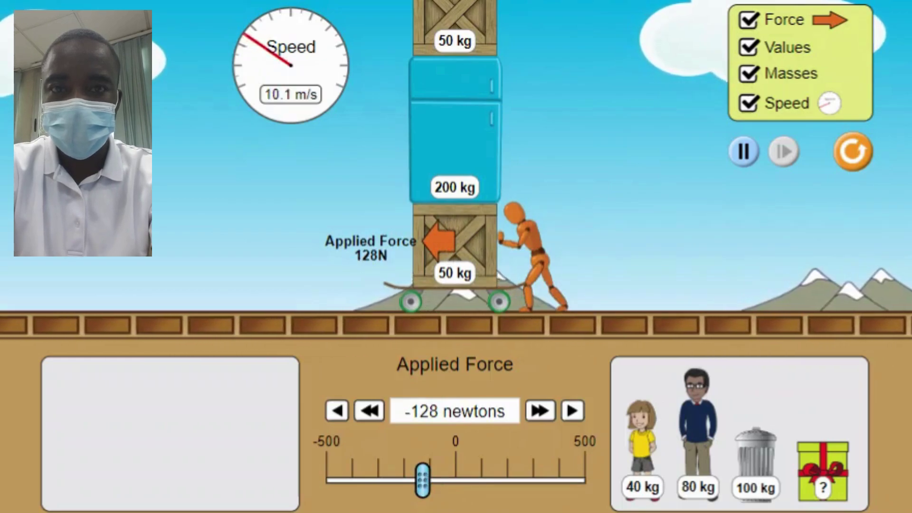
left_click_drag(430, 478, 383, 476)
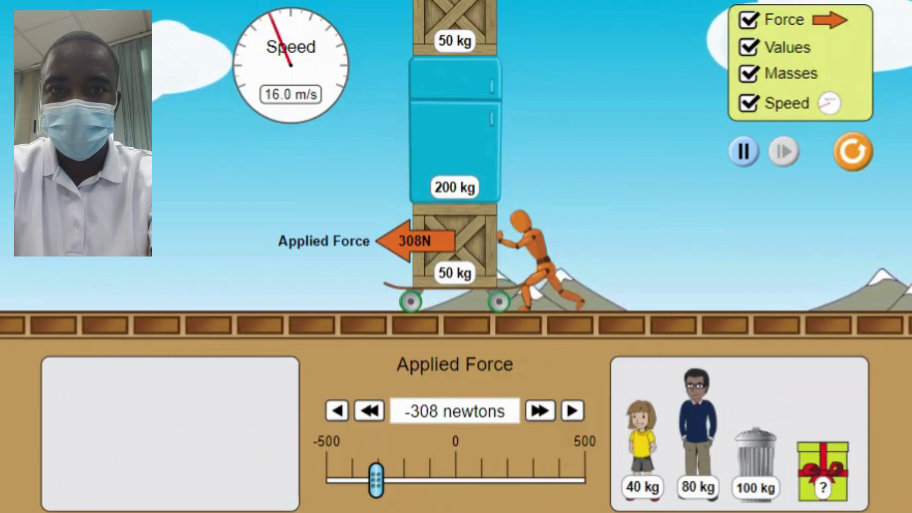
left_click_drag(376, 479, 476, 479)
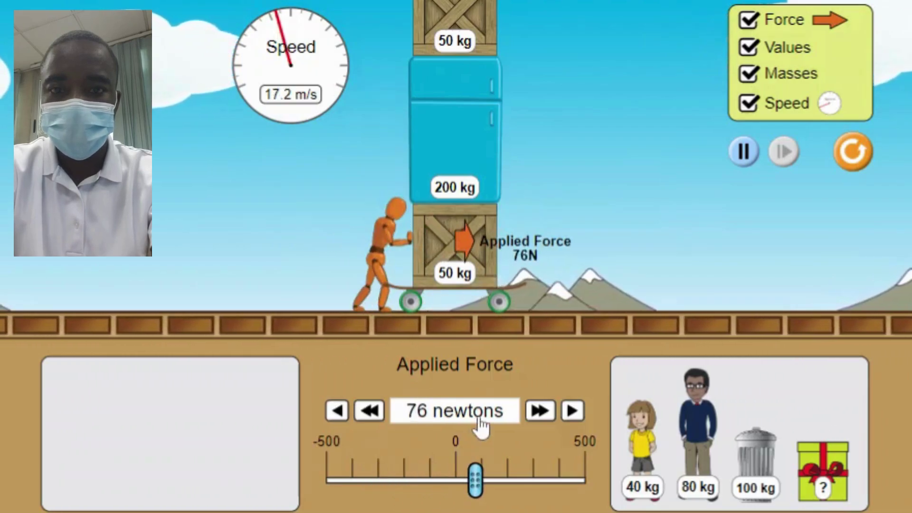
left_click_drag(481, 425, 468, 440)
- Remove the fridge and top crate, leaving the 40 kg girl seated on one 50 kg crate
left_click_drag(431, 122, 153, 423)
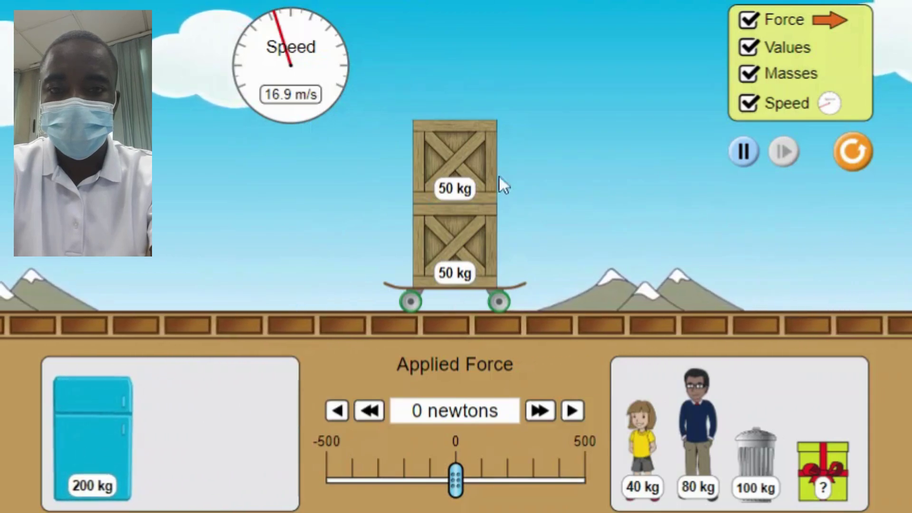
left_click_drag(464, 171, 247, 449)
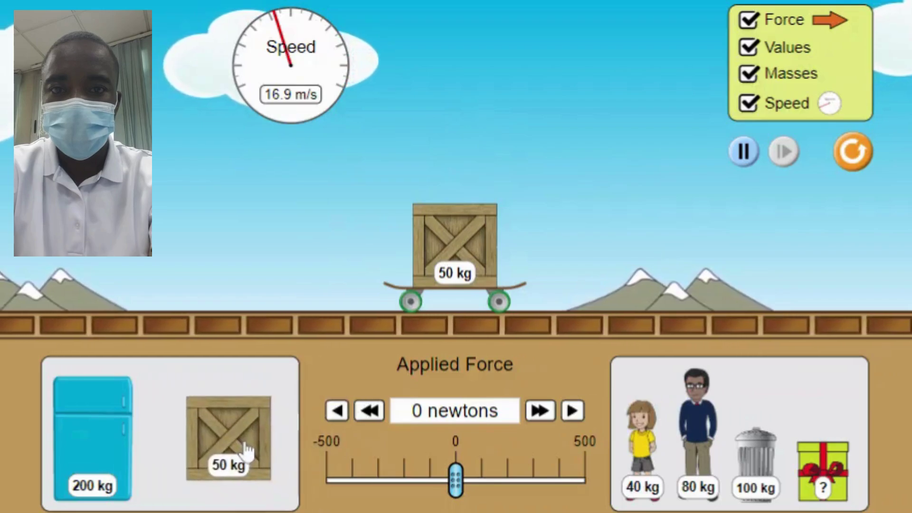
left_click_drag(641, 441, 446, 195)
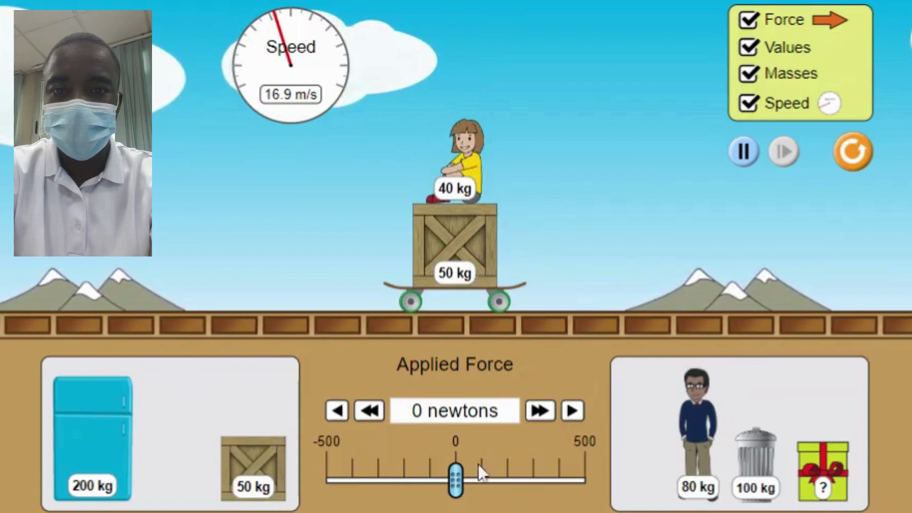
- Vary the applied force up to 500 N until the cart hits 40.0 m/s, then return it to 0
left_click_drag(456, 477, 513, 497)
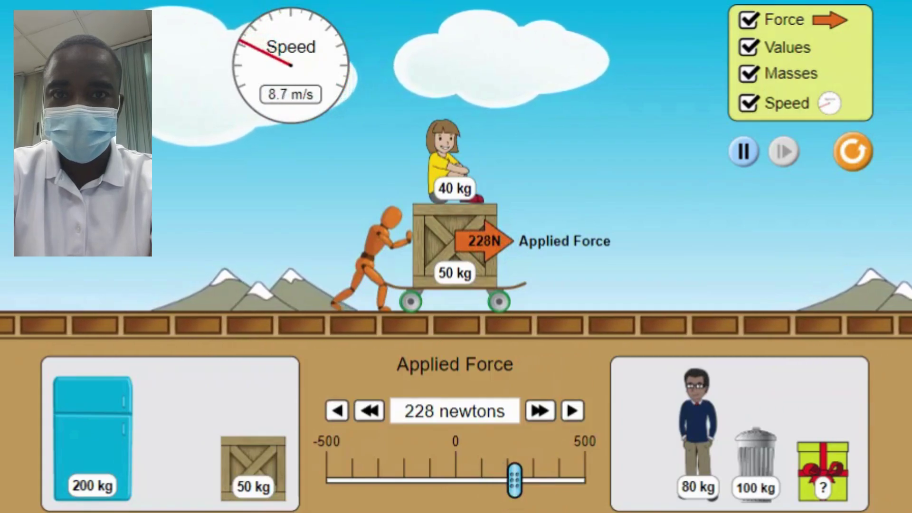
left_click_drag(514, 494, 455, 496)
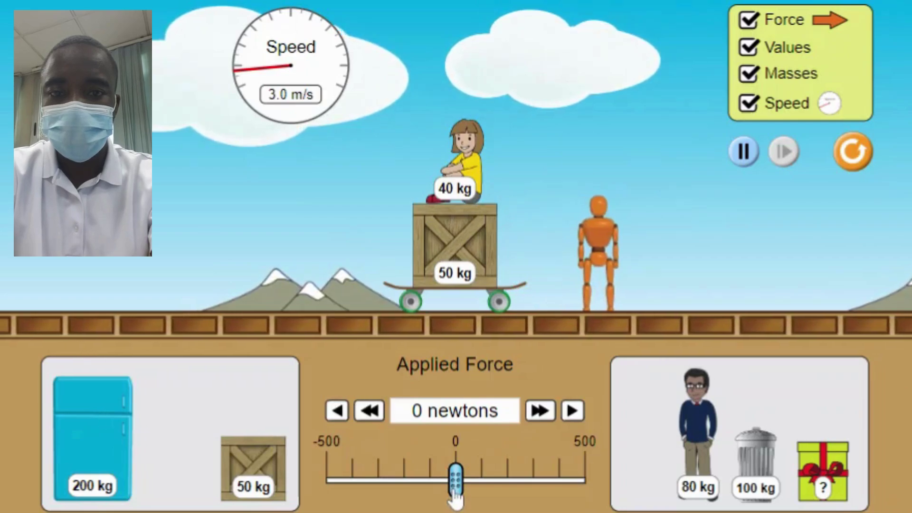
mouse_move(455, 497)
left_mouse_down()
mouse_move(495, 492)
mouse_move(444, 486)
mouse_move(457, 486)
left_mouse_up()
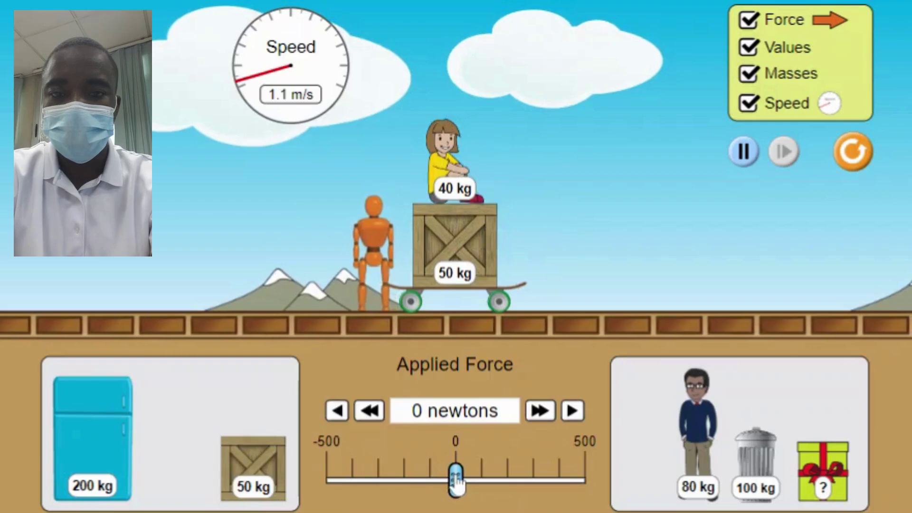
left_click_drag(456, 480, 517, 473)
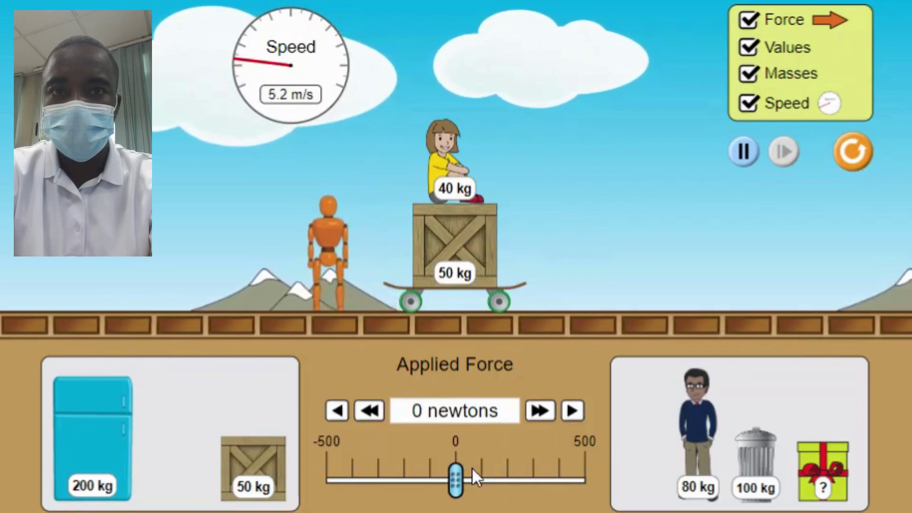
left_click_drag(460, 481, 541, 504)
left_click_drag(541, 500, 589, 499)
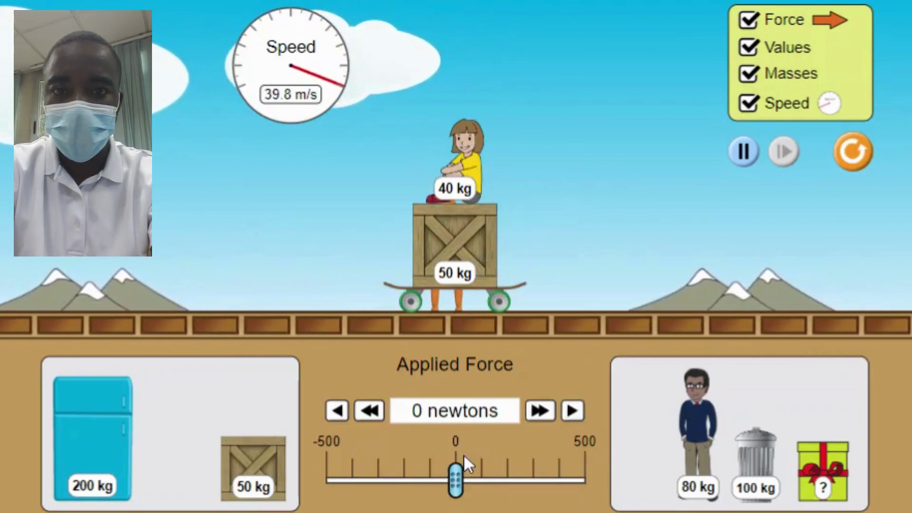
mouse_move(456, 468)
left_mouse_down()
mouse_move(450, 479)
mouse_move(482, 478)
mouse_move(446, 473)
mouse_move(467, 476)
left_mouse_up()
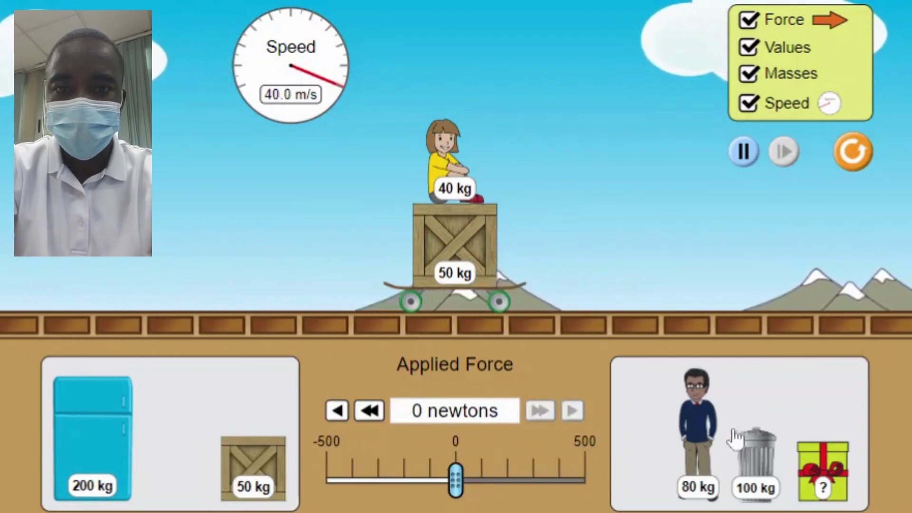
- Place the mystery gift on the stack, then reset the simulation to its start
left_click_drag(819, 464, 460, 47)
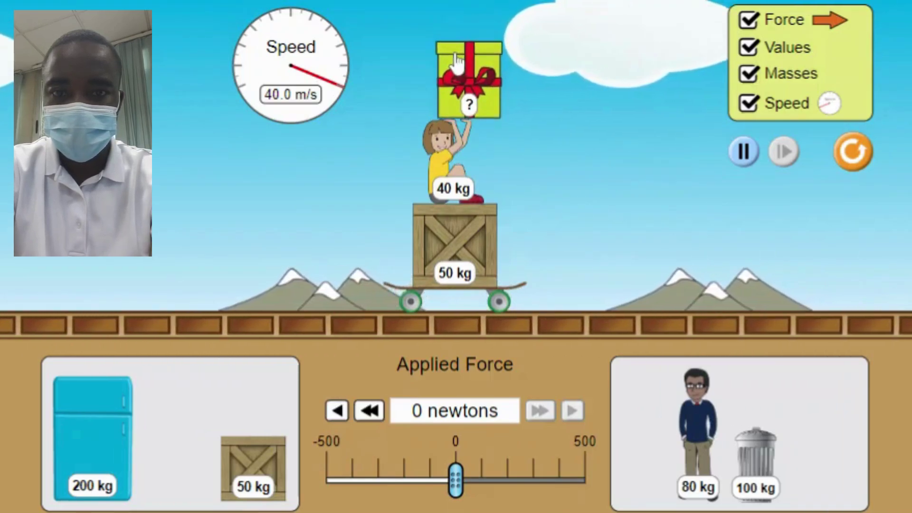
left_click(852, 152)
left_click_drag(644, 435, 624, 380)
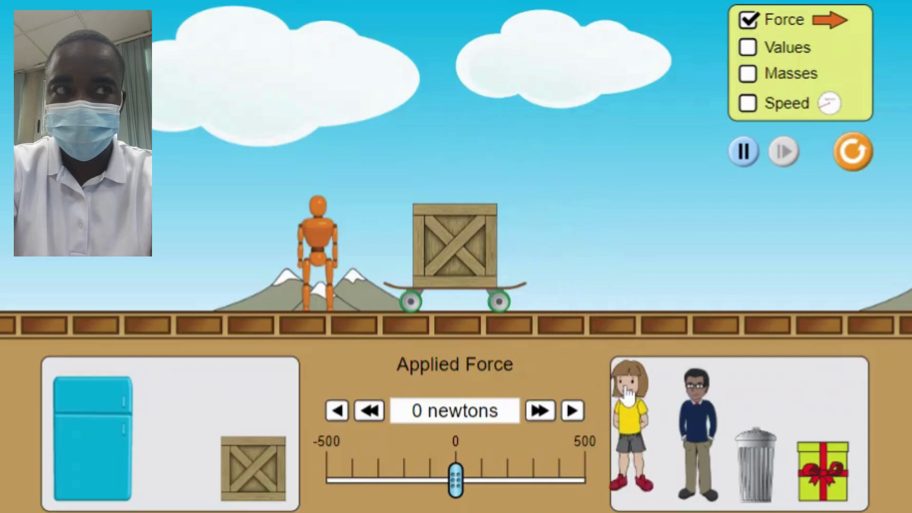
- Seat the 80 kg man on the crate with the 40 kg girl on him, showing masses and speed
left_click_drag(707, 435, 453, 83)
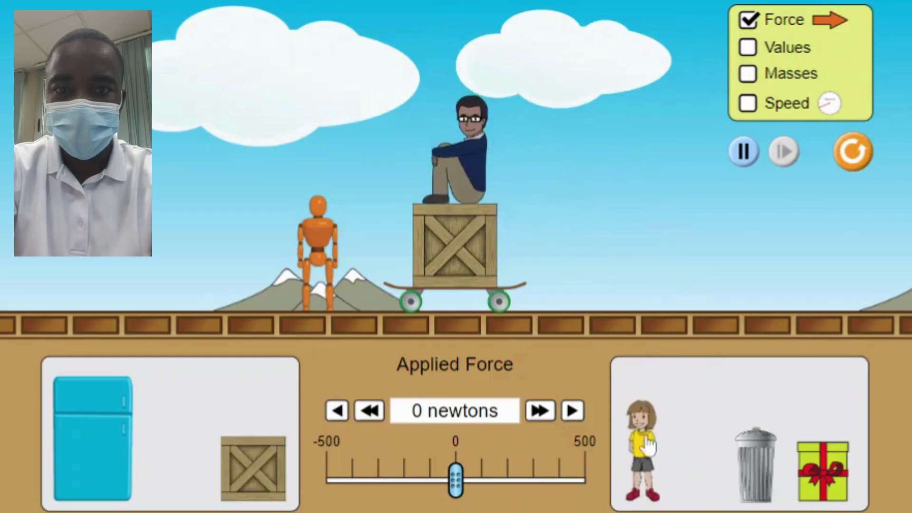
left_click_drag(649, 445, 444, 24)
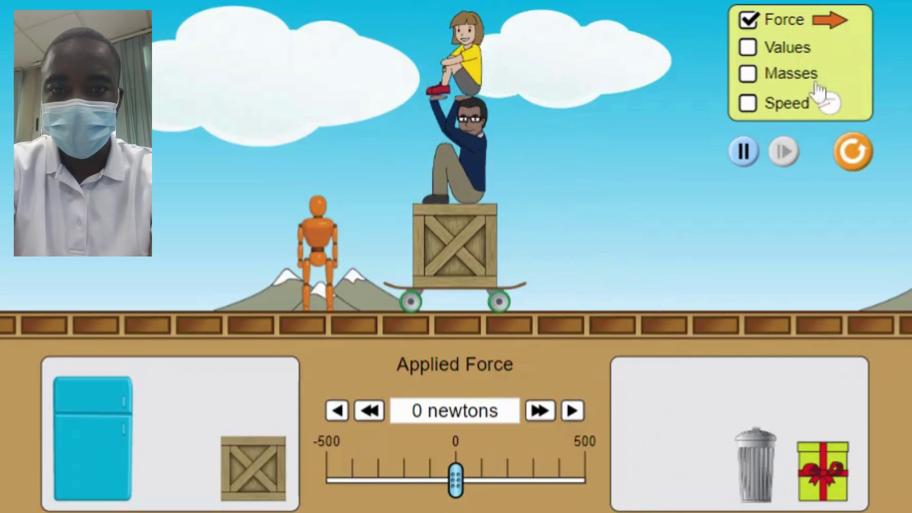
left_click(749, 76)
left_click(748, 105)
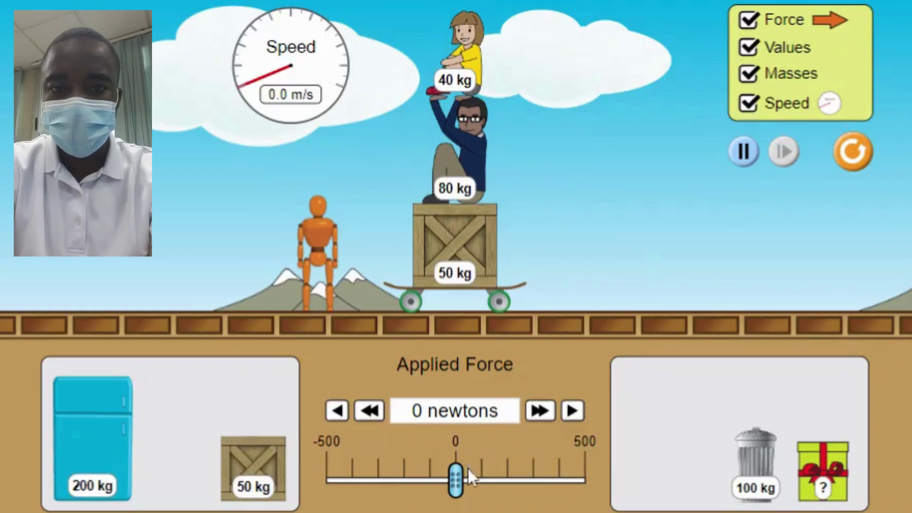
- Push the man-and-girl stack forward at up to about 240 N to 24.5 m/s, then ease off
left_click_drag(459, 484, 495, 487)
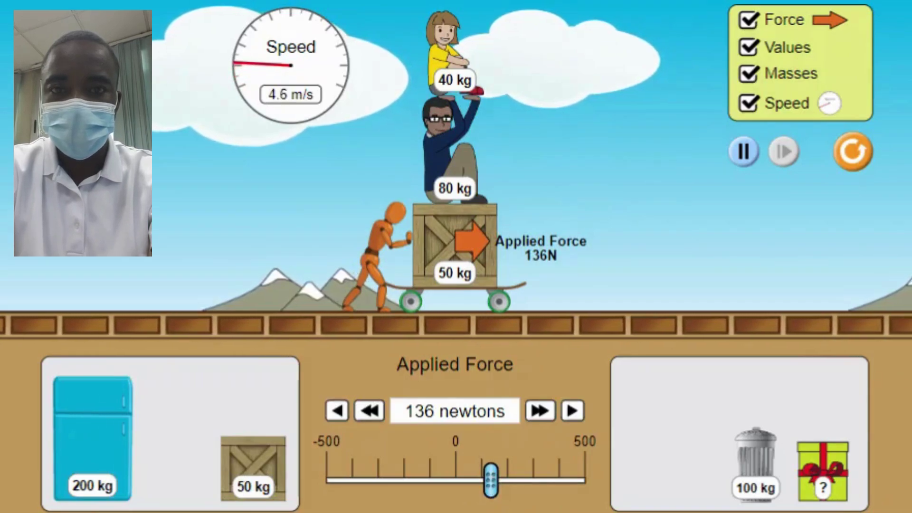
left_click_drag(493, 484, 520, 486)
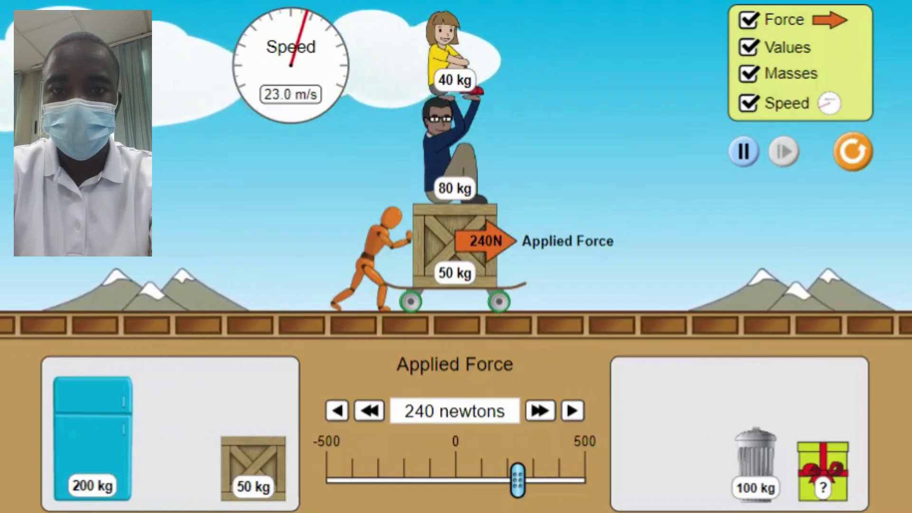
left_click_drag(518, 480, 478, 480)
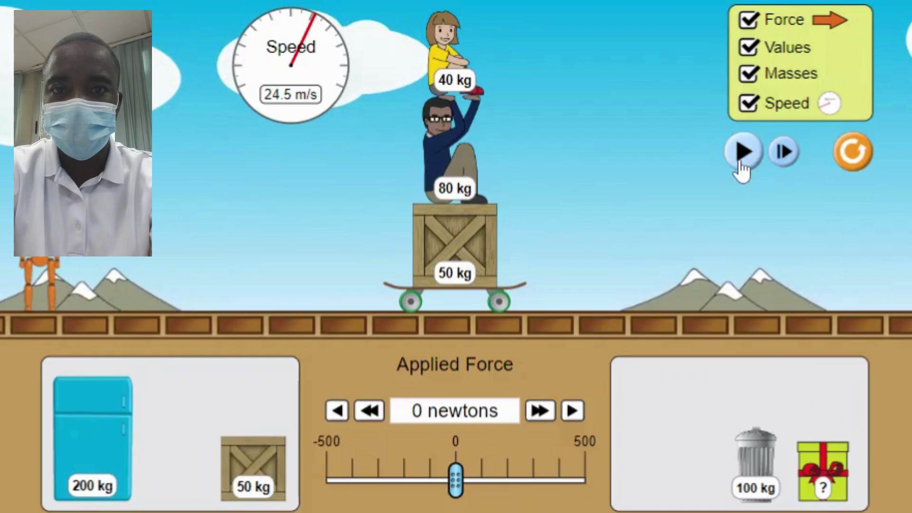
- Stack the 100 kg trash can above the girl, resume the simulation, and push backward at -500 N
left_click_drag(767, 468, 499, 19)
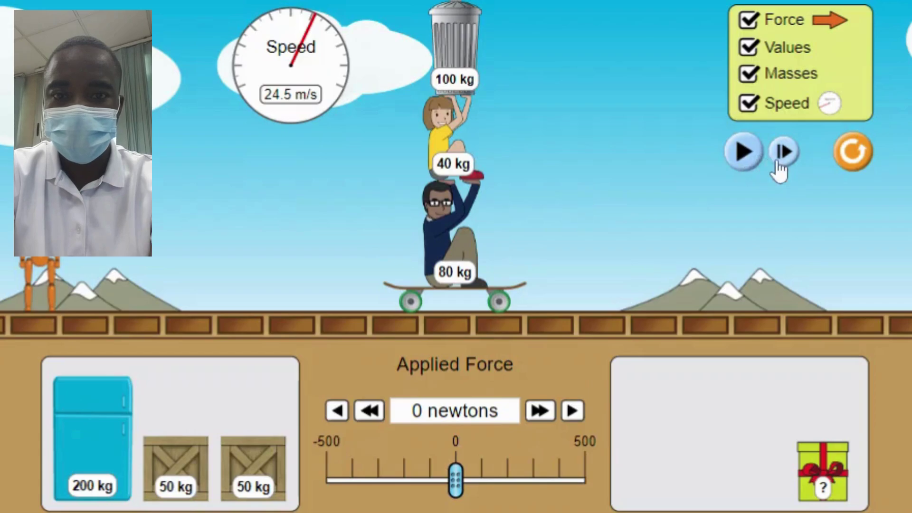
left_click(741, 161)
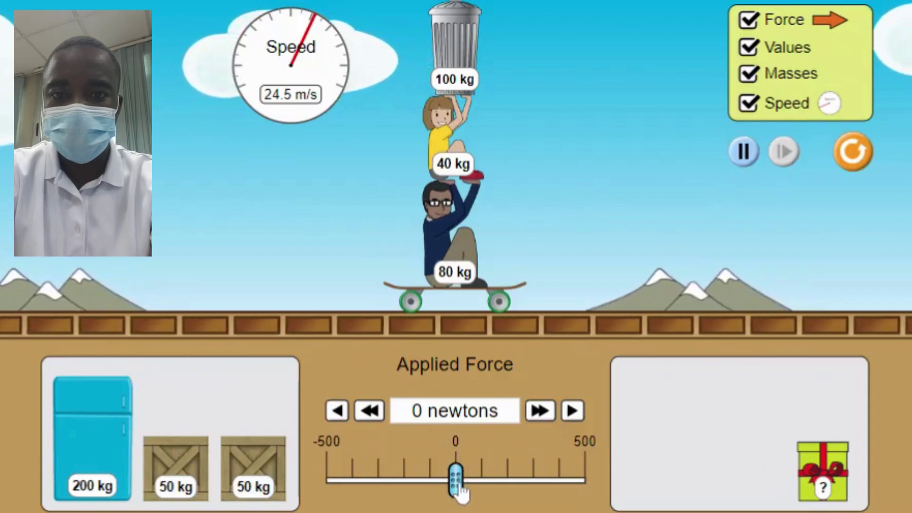
left_click_drag(458, 489, 328, 462)
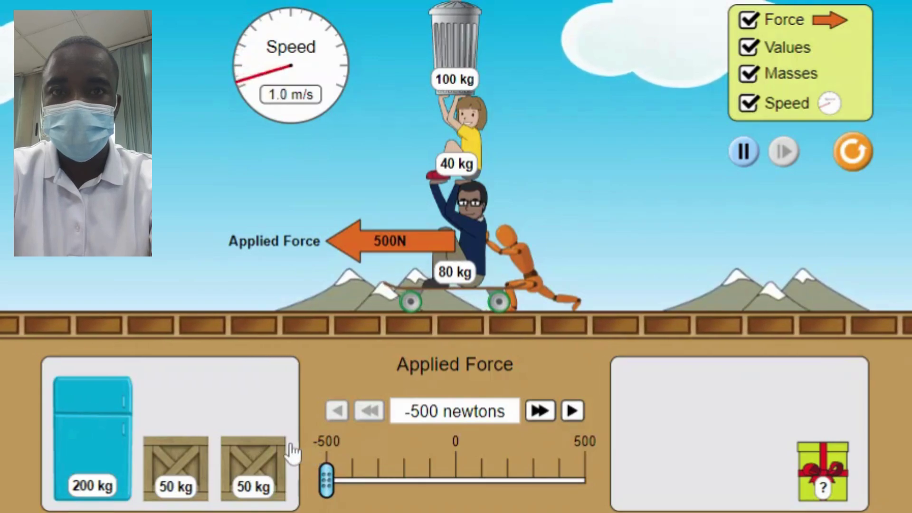
- Hold the backward push near -500 N until the stack reaches 40.0 m/s, then return the force to 0
left_click_drag(314, 455, 387, 468)
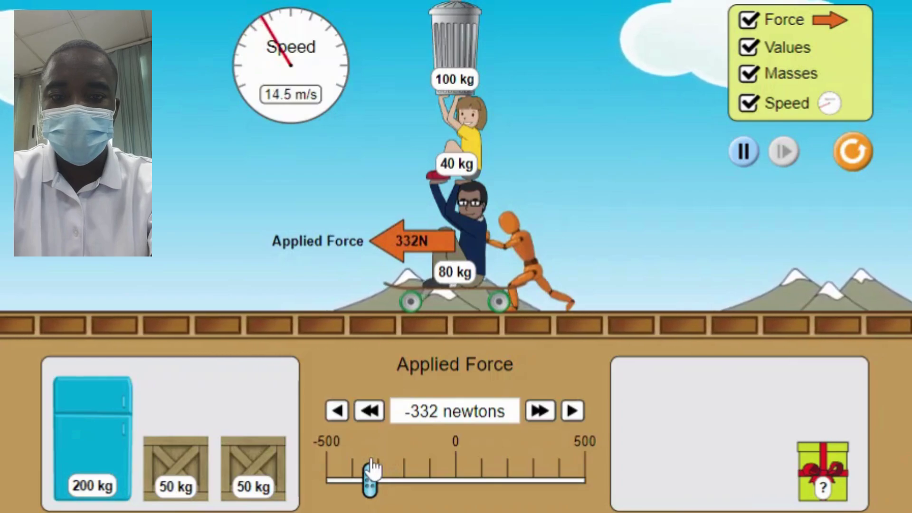
left_click_drag(370, 480, 308, 470)
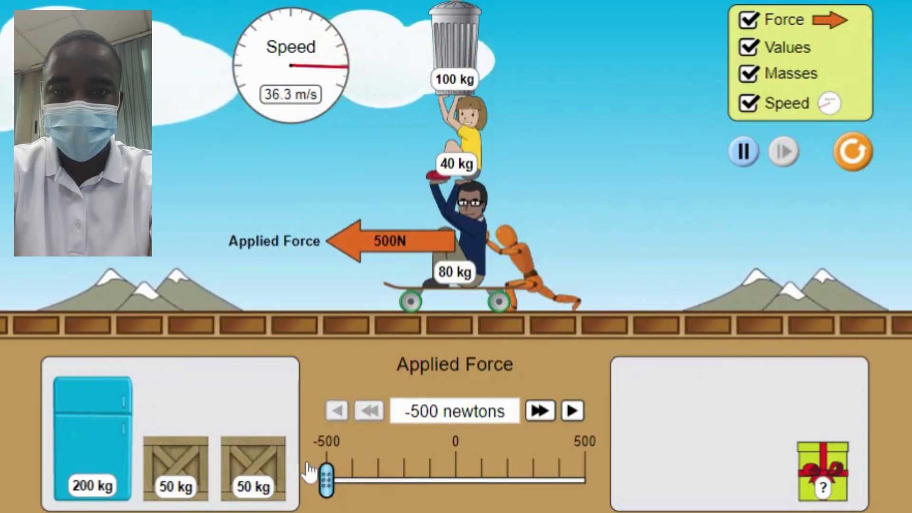
left_click_drag(326, 480, 455, 480)
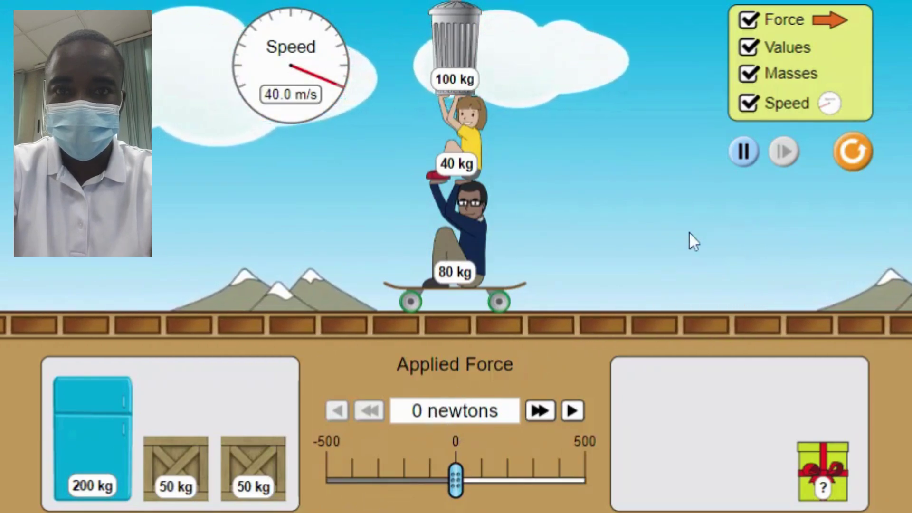
- Pause, swap the girl and trash can for the 200 kg fridge on the man, and push forward at 184 N
left_click(745, 152)
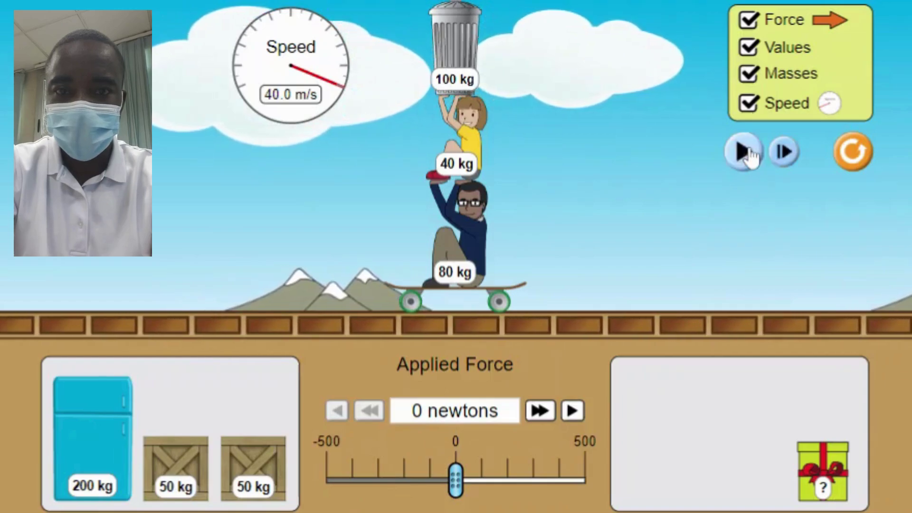
left_click_drag(465, 142, 692, 418)
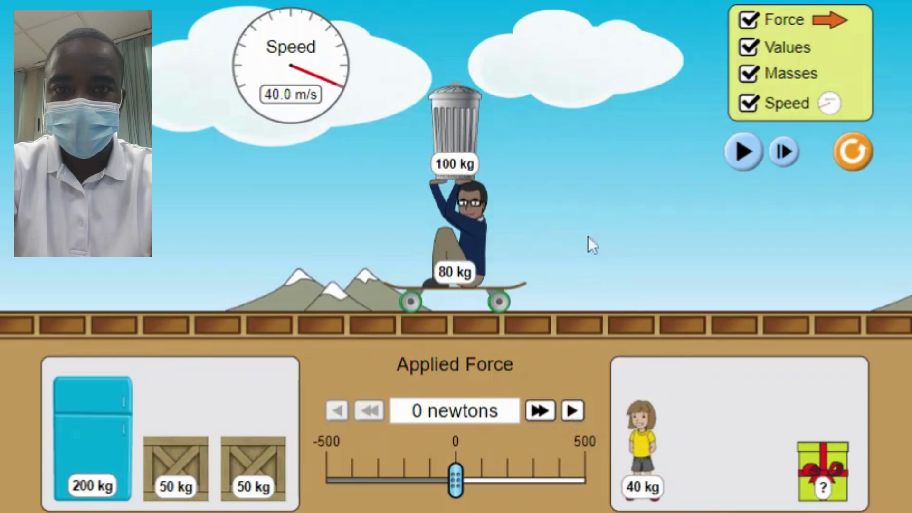
left_click_drag(469, 143, 708, 439)
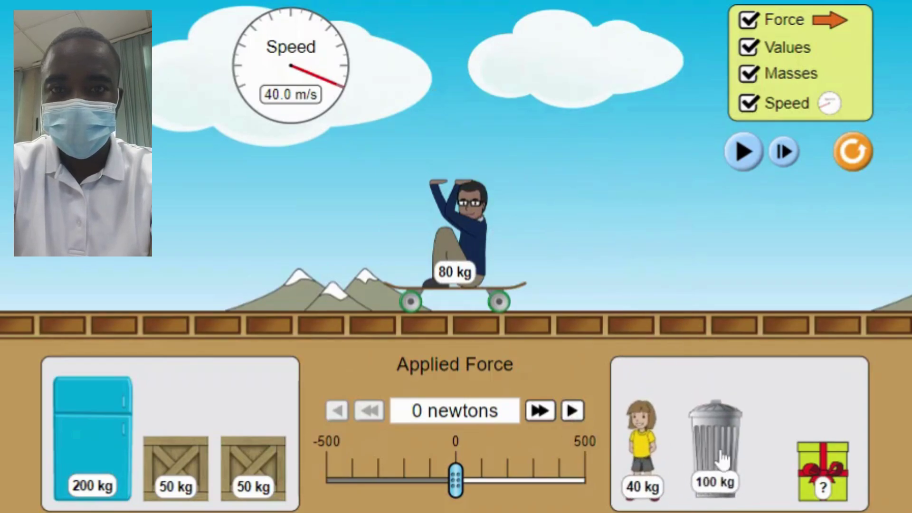
left_click_drag(98, 492, 467, 137)
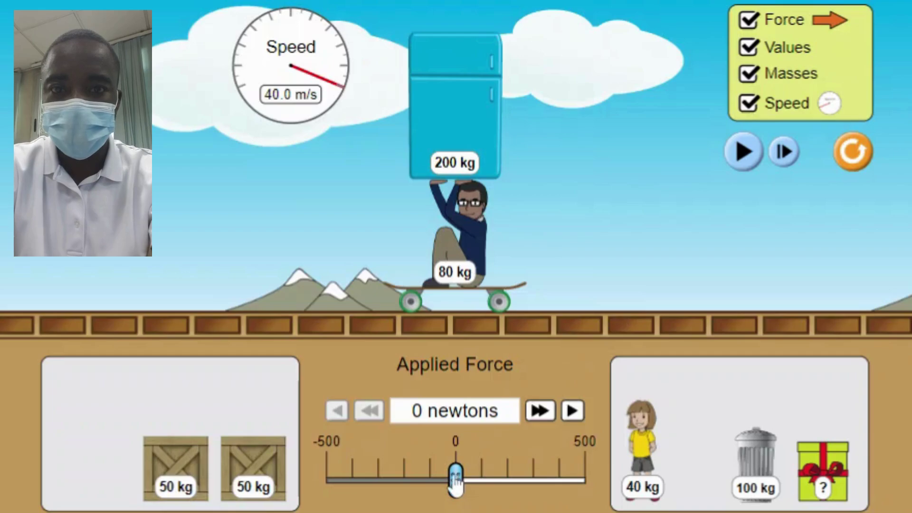
left_click_drag(455, 482, 505, 485)
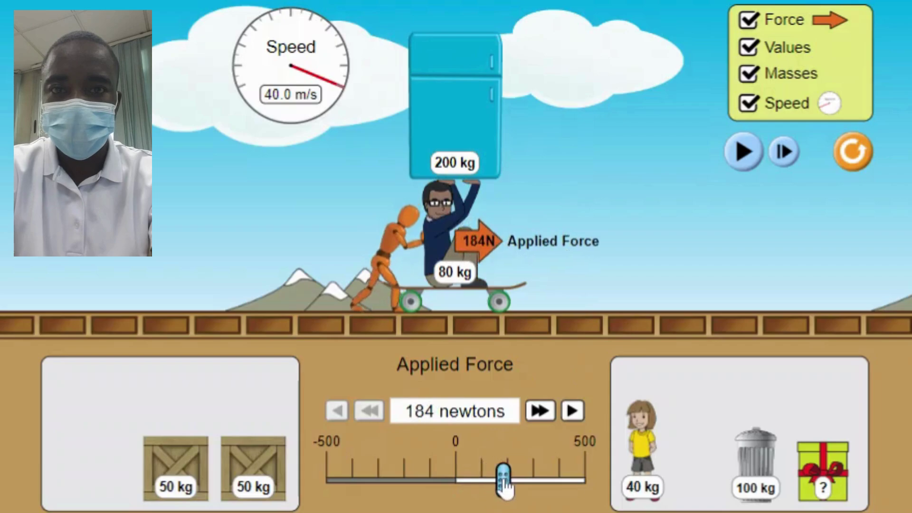